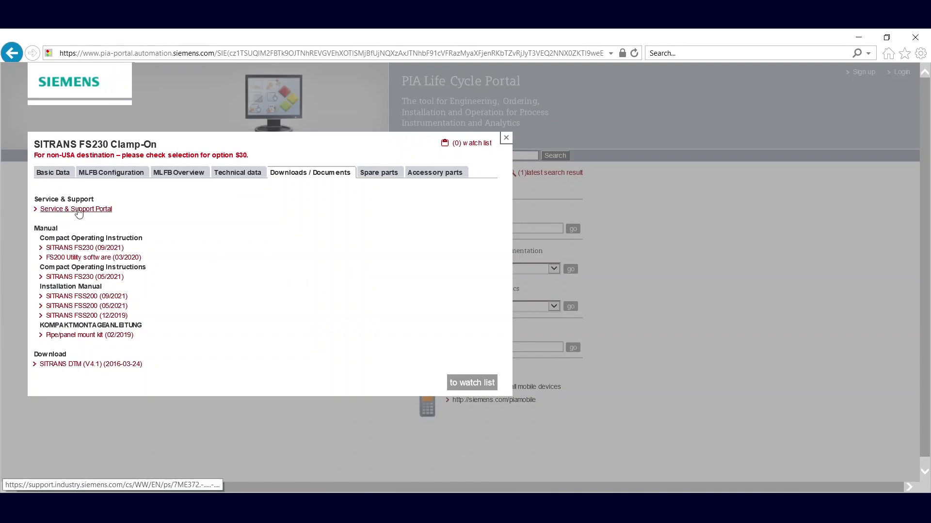
Open the "EDD: SITRANS FSx30 - Modbus - SIMATIC PDM ≥9.1" entry through the Service & Support Portal link for SITRANS FS230.
click(79, 210)
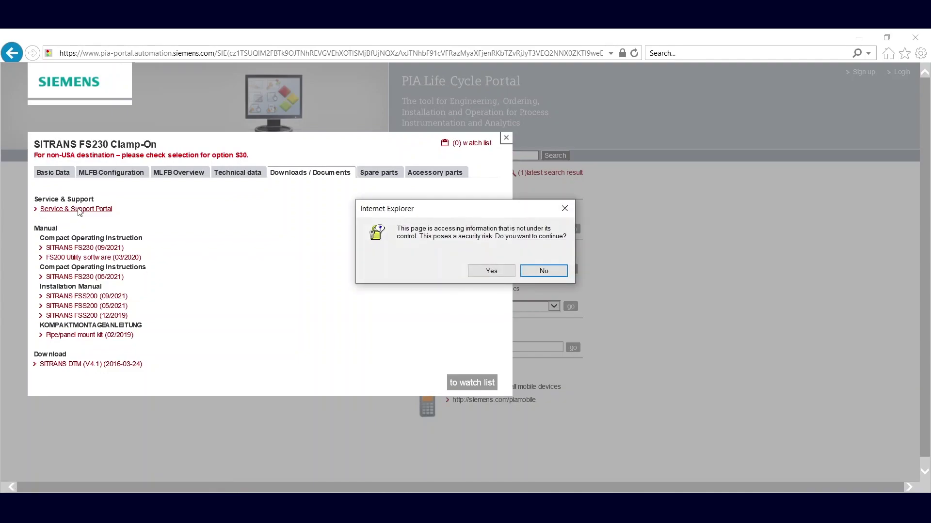
click(492, 272)
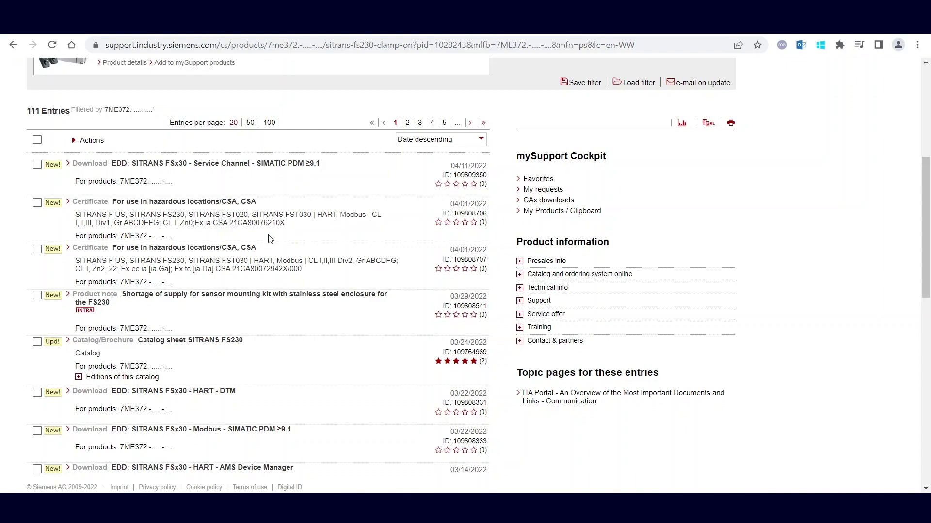
scroll(270, 239, down, 2)
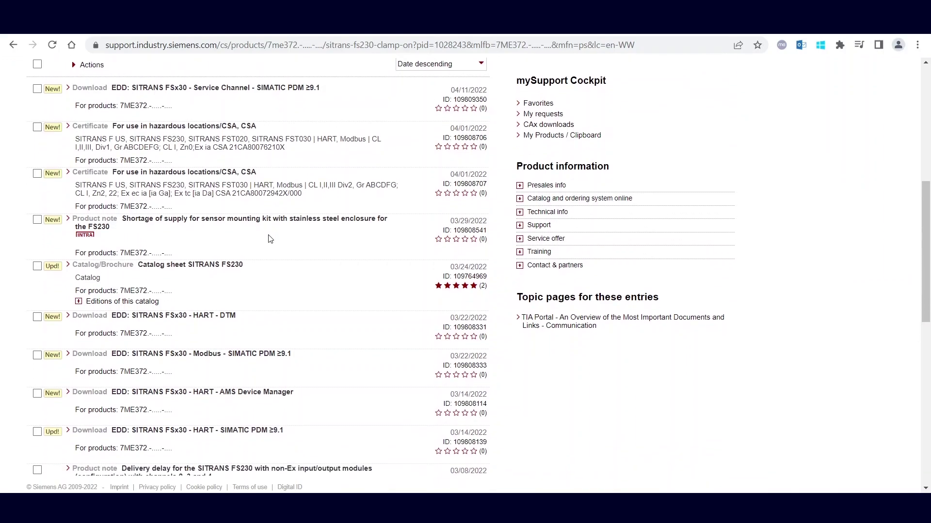
scroll(270, 239, down, 2)
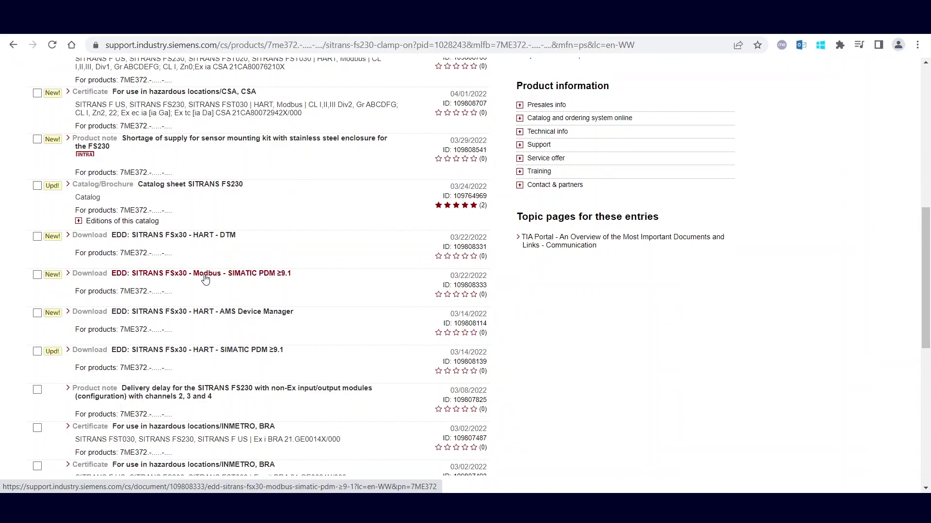
click(206, 276)
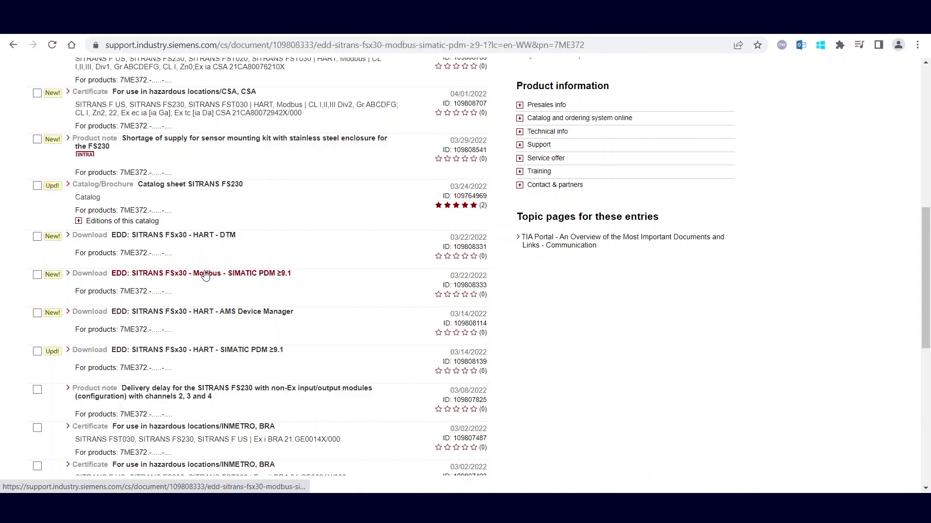
Download SITRANS_FSx30_MB_DD_PDM9_1_05_00_02_e.zip from the Modbus EDD entry and open the downloaded archive.
scroll(205, 276, down, 3)
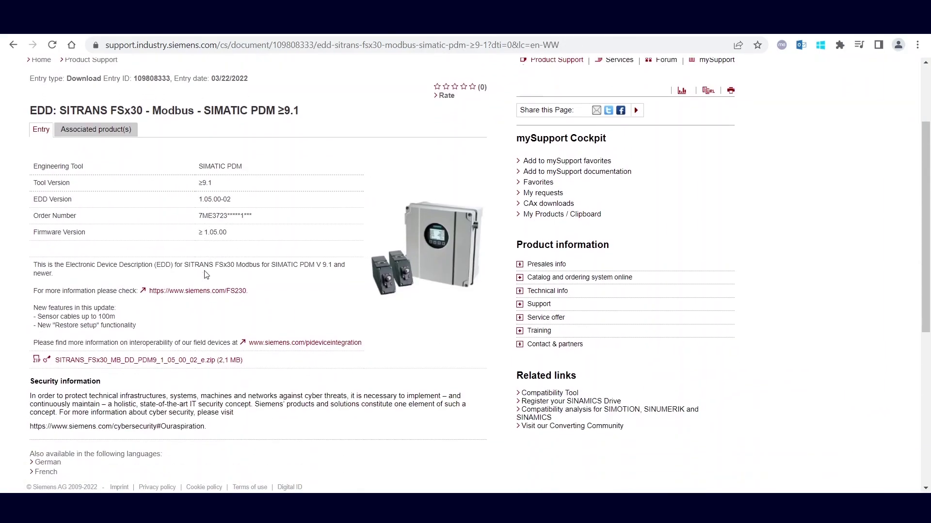
scroll(206, 275, down, 2)
scroll(206, 275, down, 1)
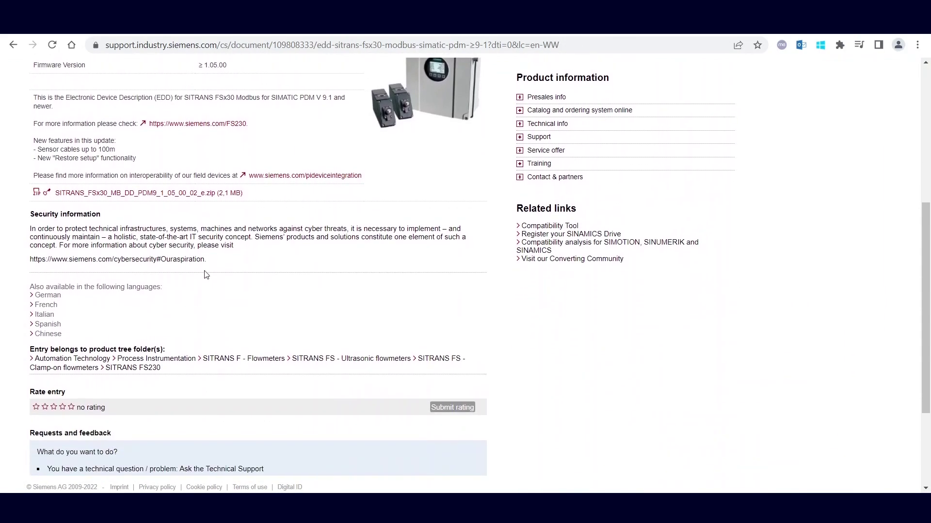
click(65, 195)
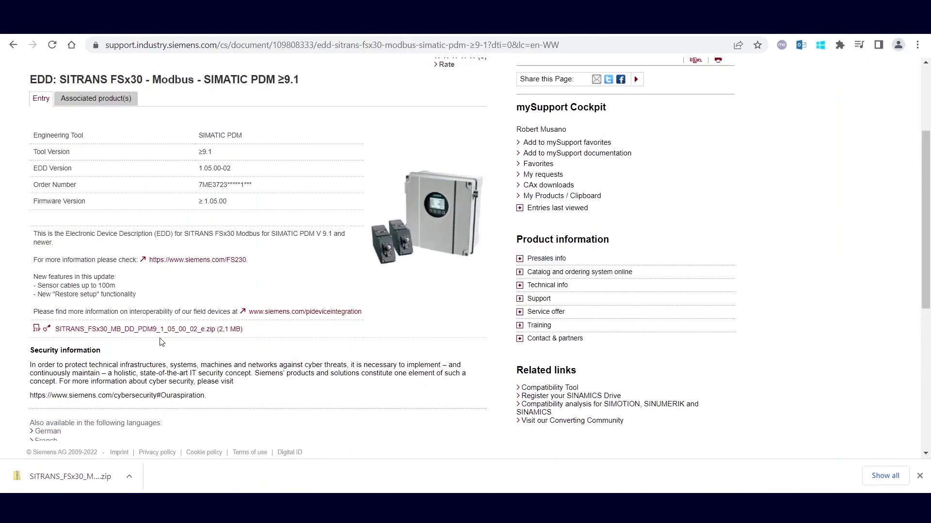
click(124, 334)
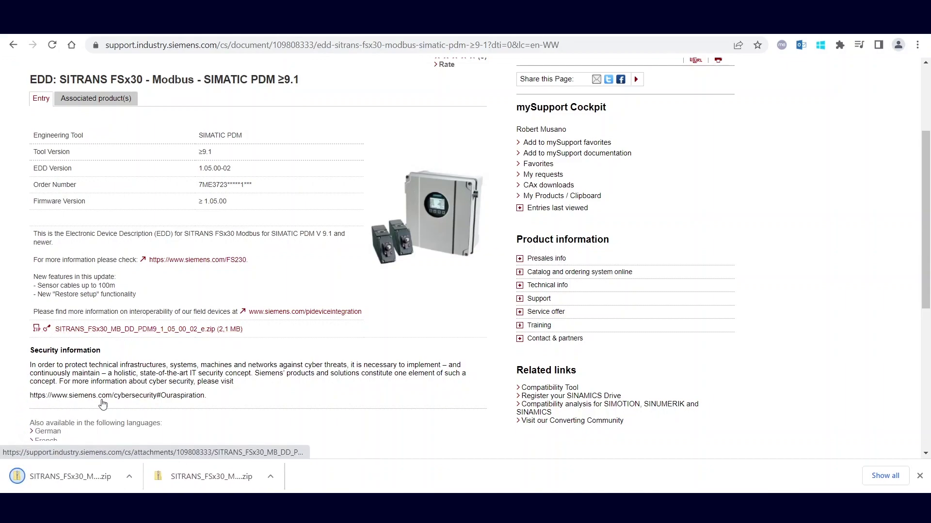
click(83, 477)
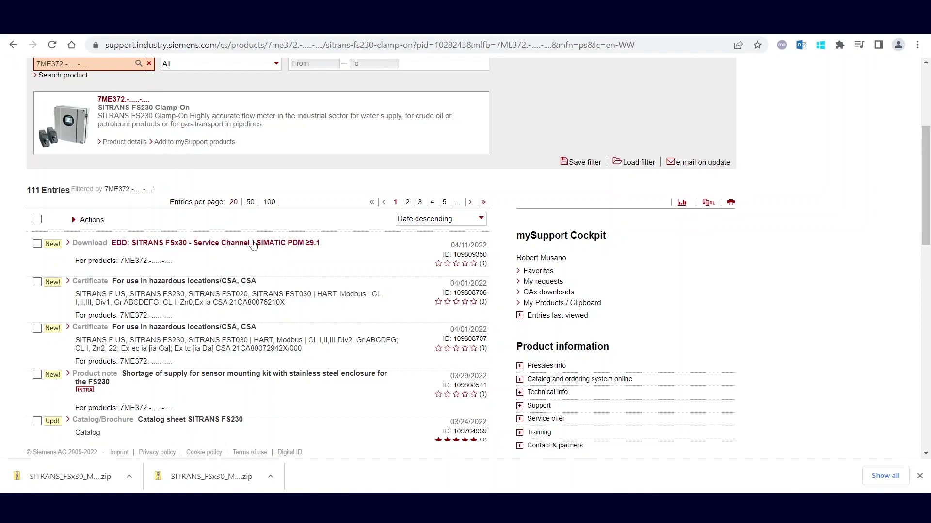
scroll(268, 315, down, 2)
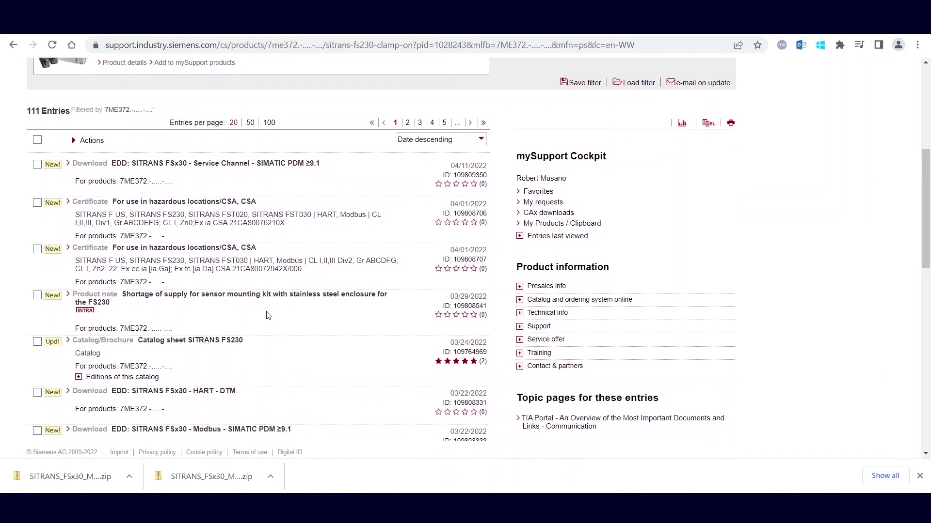
scroll(268, 316, down, 1)
scroll(268, 316, down, 1)
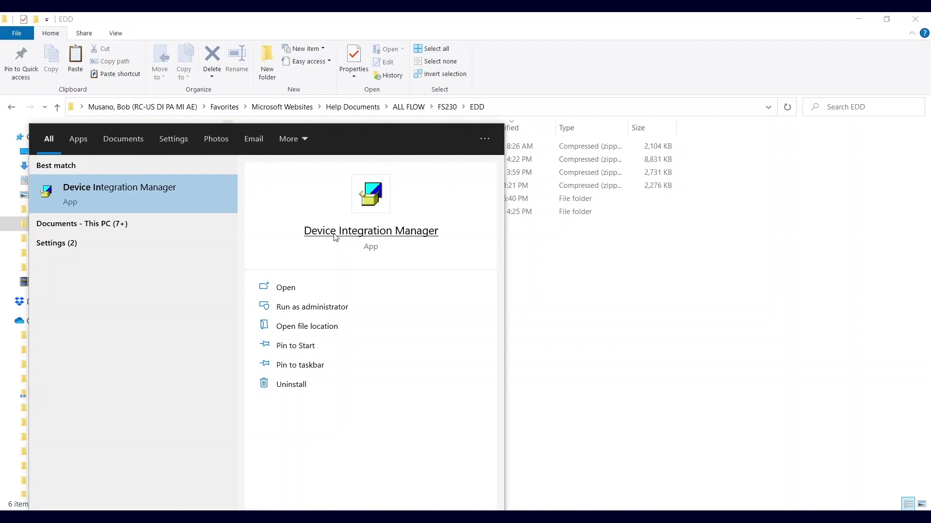
Start Device Integration Manager and accept its license agreement.
click(336, 232)
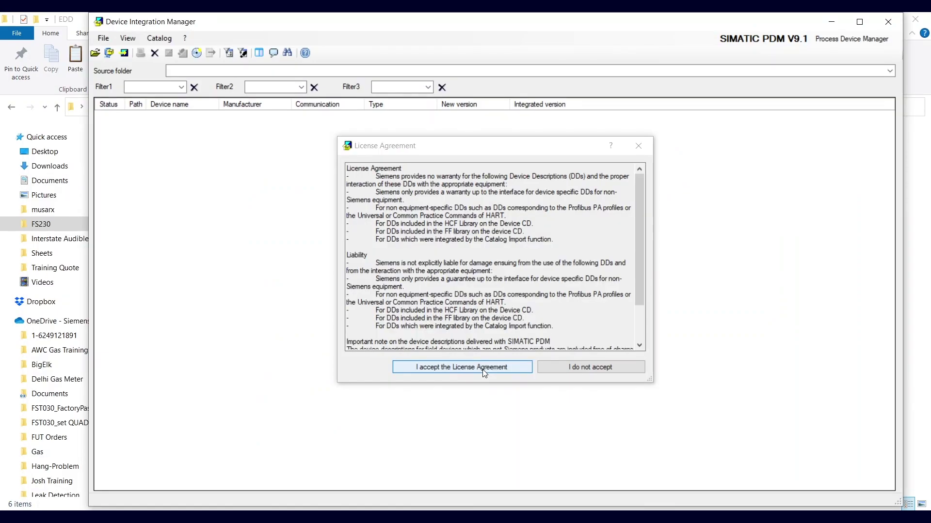
click(483, 371)
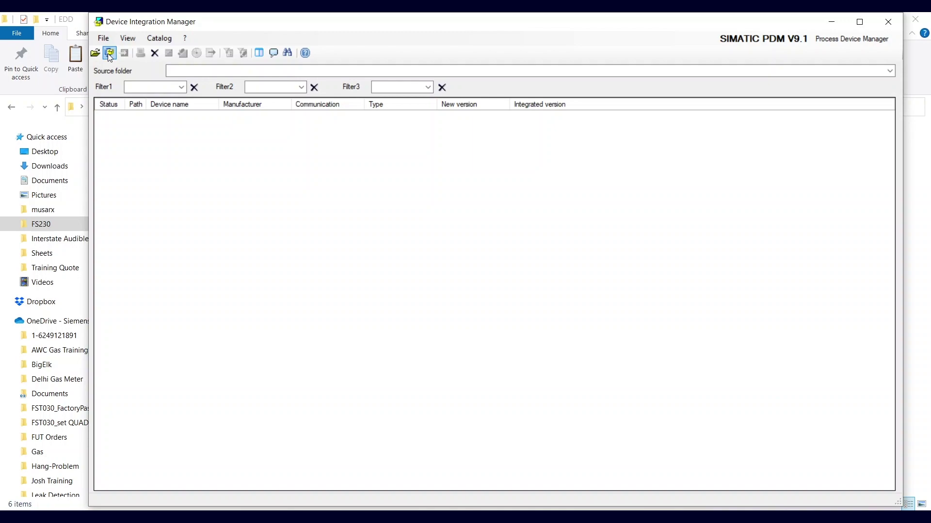
Read in the compressed device description SITRANS_FSx30_MB_DD_PDM9_1_05_00_02_e.zip from the FS230 EDD folder.
click(110, 53)
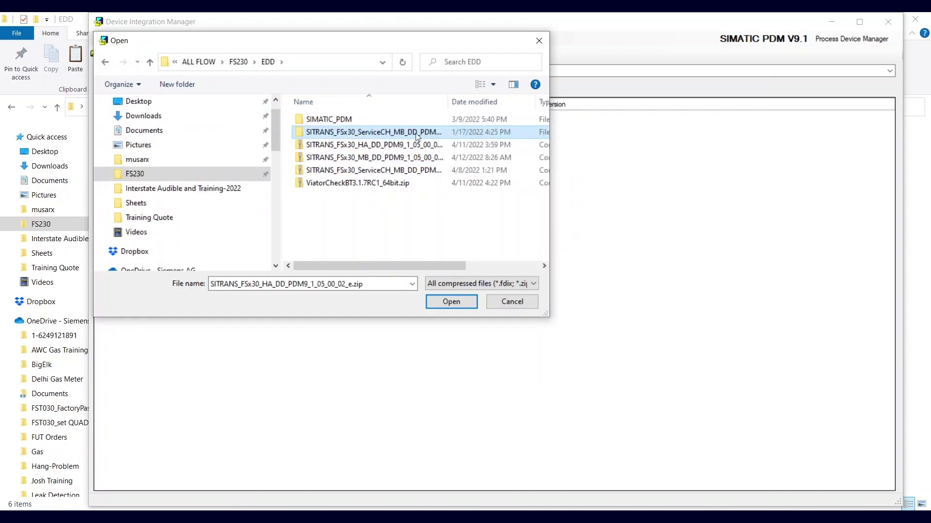
click(380, 146)
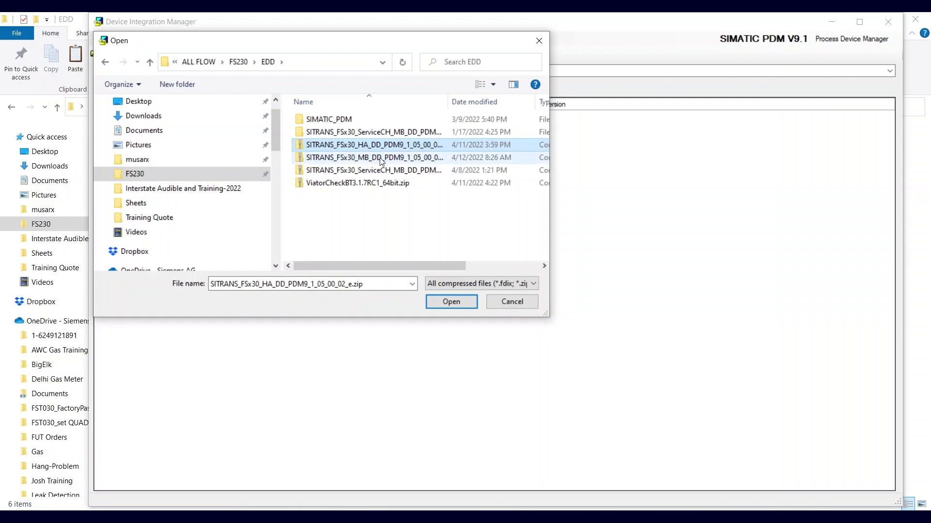
click(382, 159)
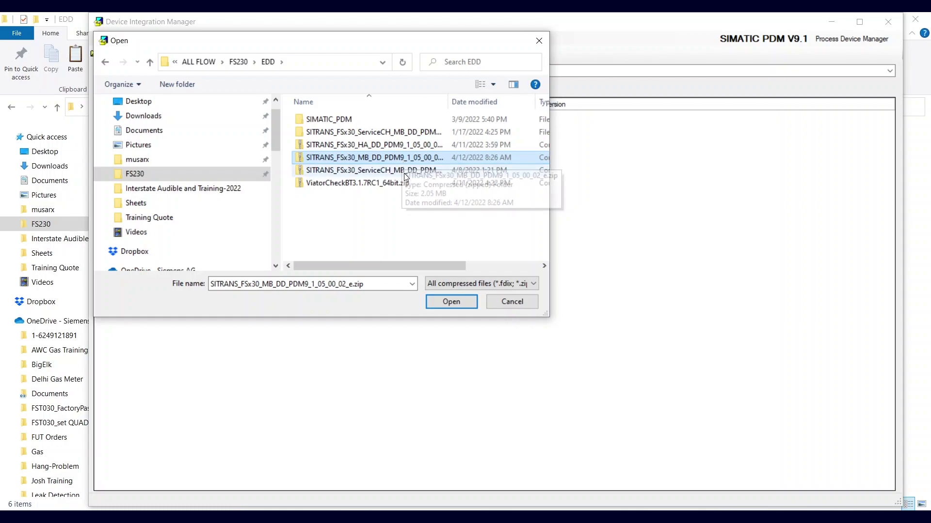
click(443, 302)
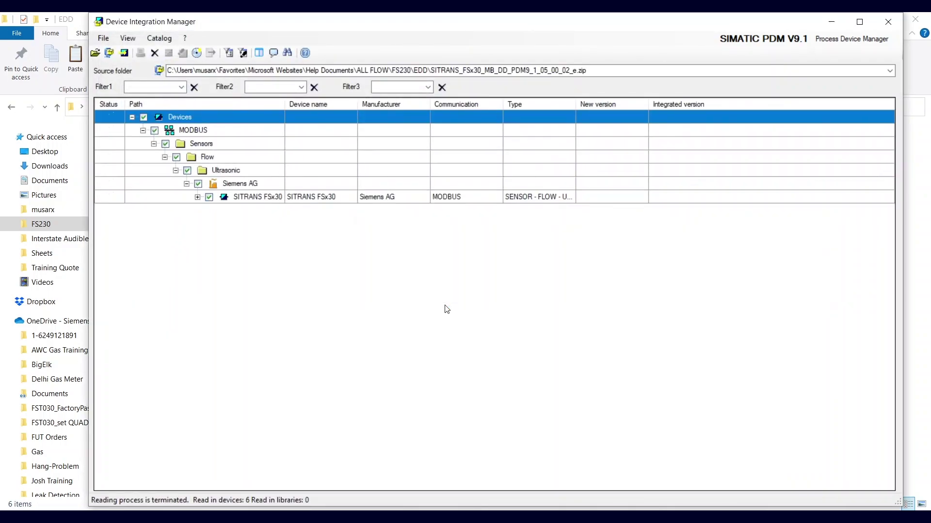
Try to integrate the whole Devices tree with the Modbus SITRANS FSx30 device description.
click(144, 120)
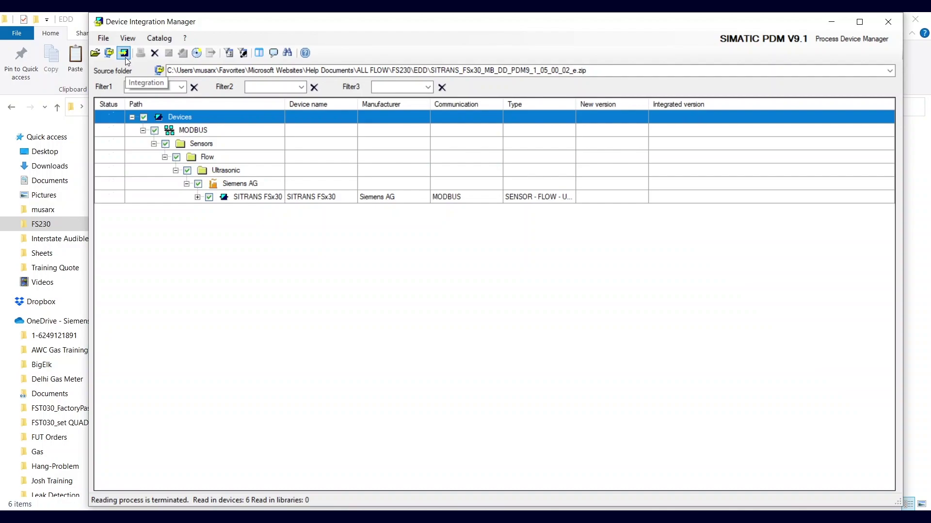
click(125, 58)
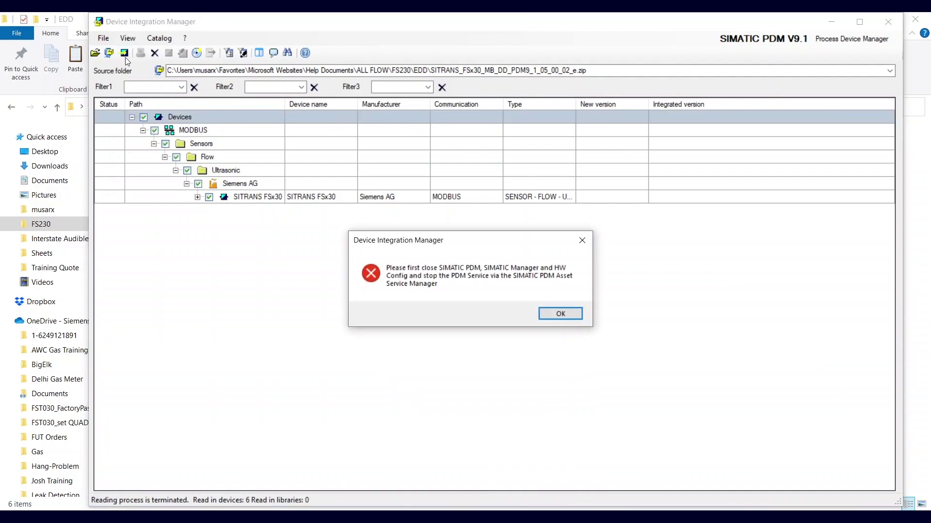
Close the test1 project and SIMATIC PDM stand alone, and start integrating the checked Modbus SITRANS FSx30 device in Device Integration Manager.
key(alt+Tab)
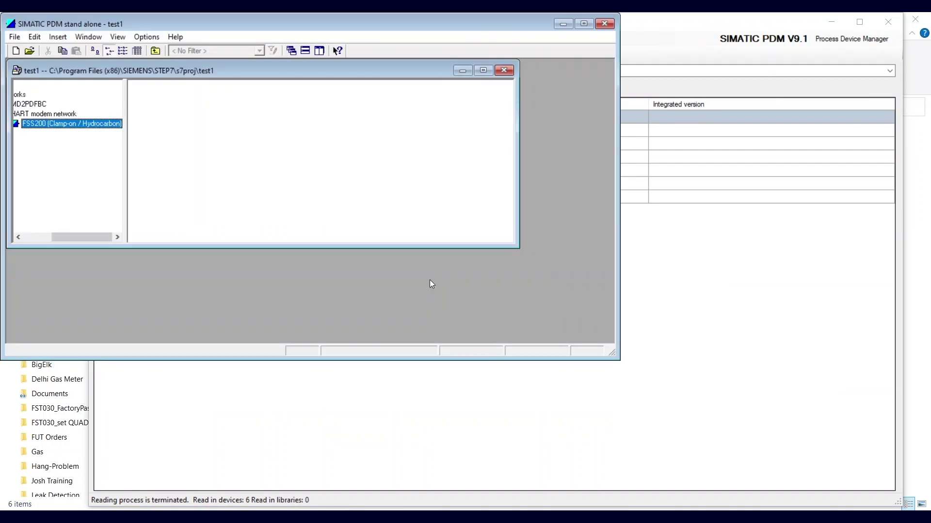
click(403, 414)
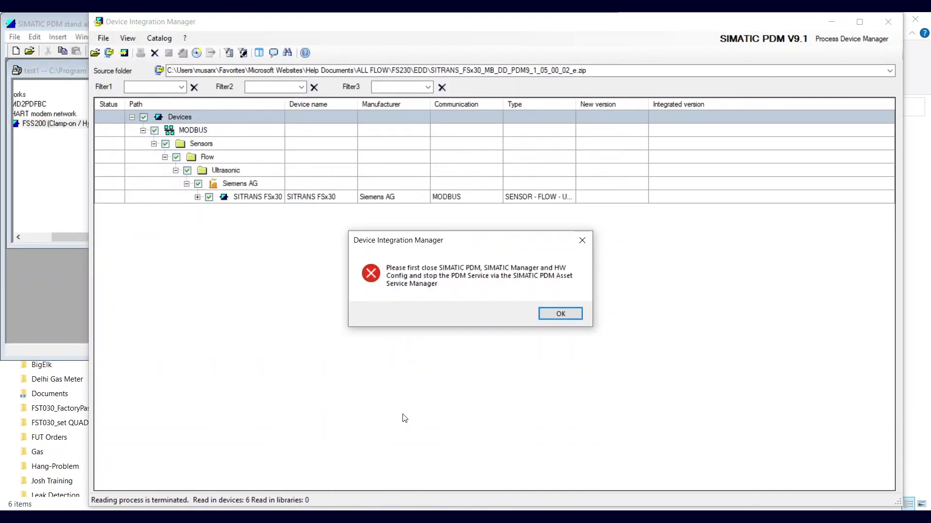
click(68, 319)
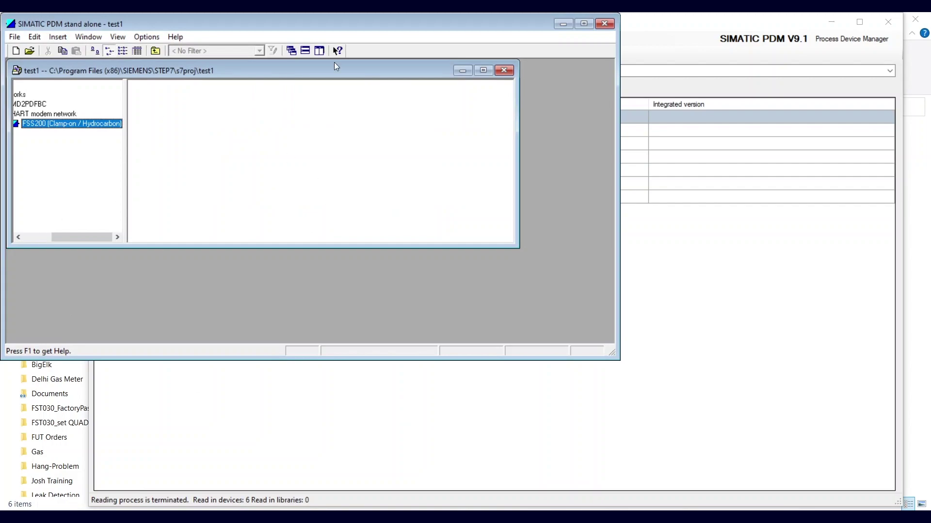
click(504, 70)
click(602, 26)
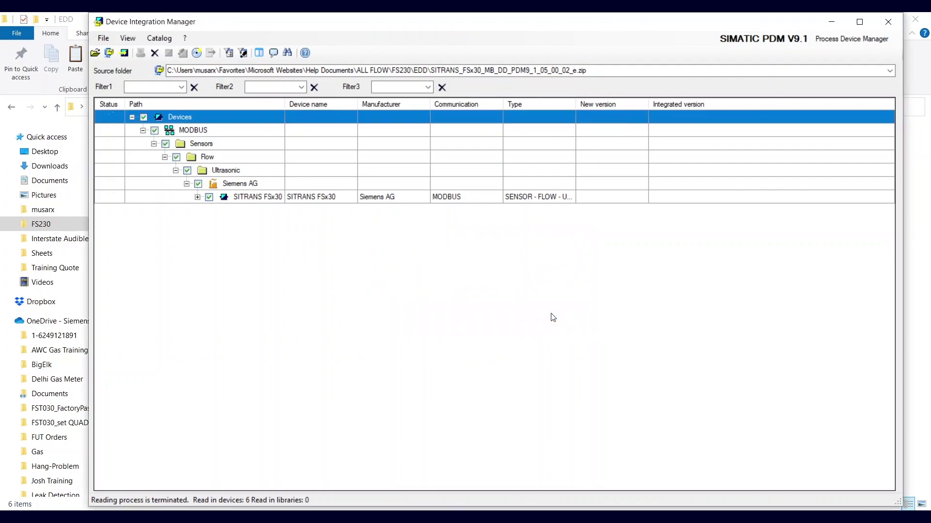
click(125, 56)
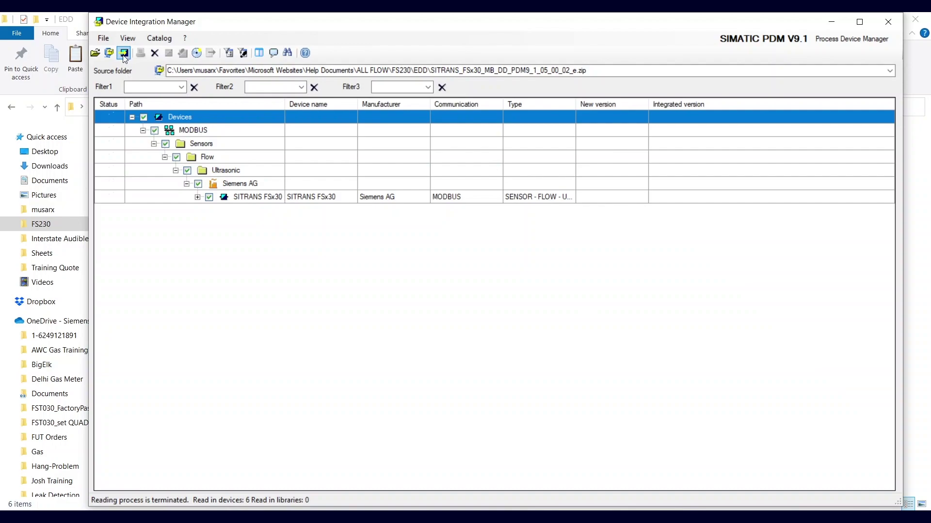
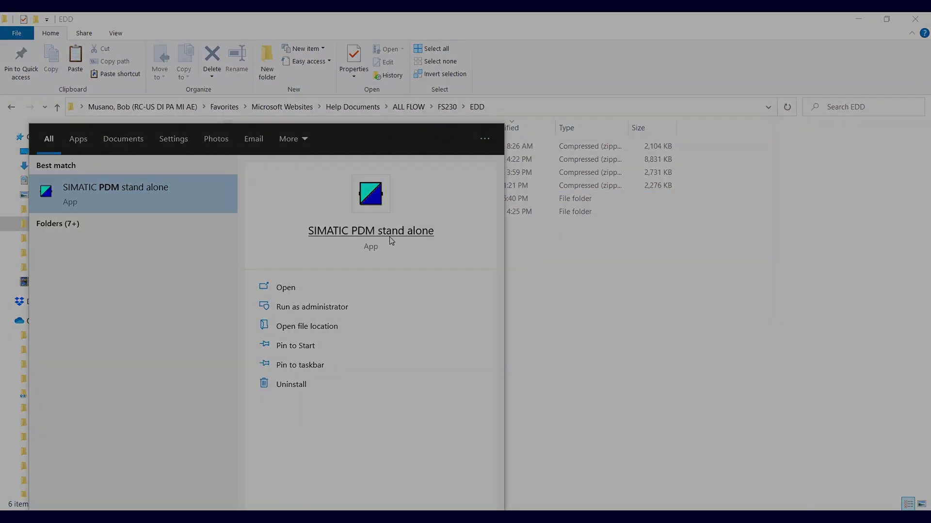
Start SIMATIC PDM stand alone and create a new project named HART 0412 in the default storage location.
click(391, 238)
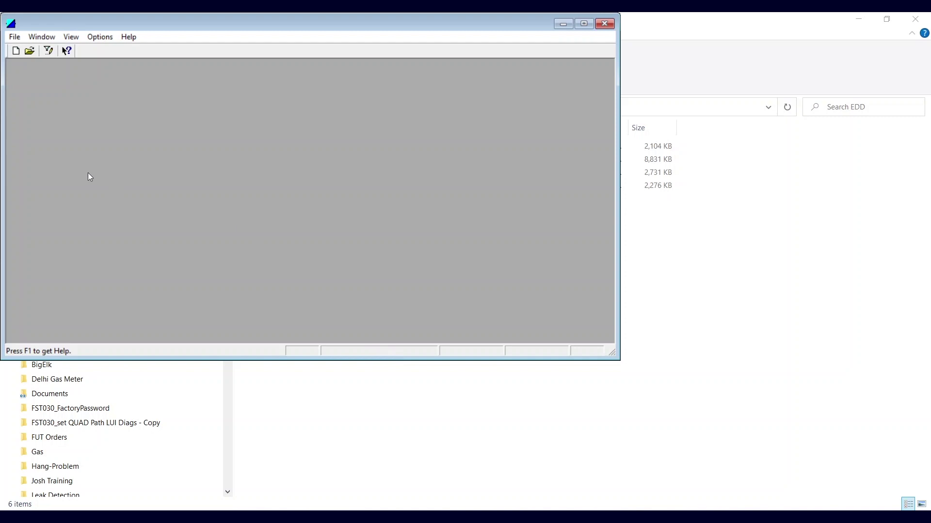
click(14, 37)
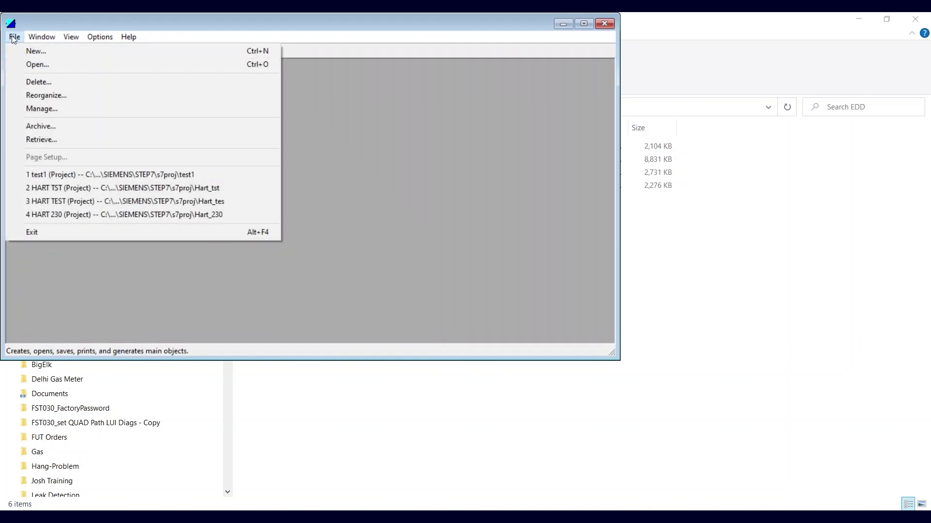
click(36, 51)
text(HART)
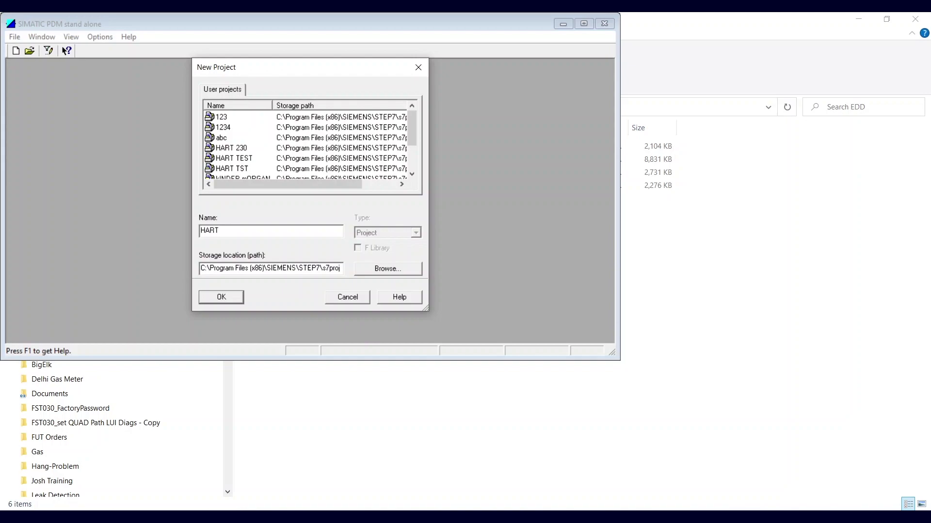
text(0412)
click(226, 298)
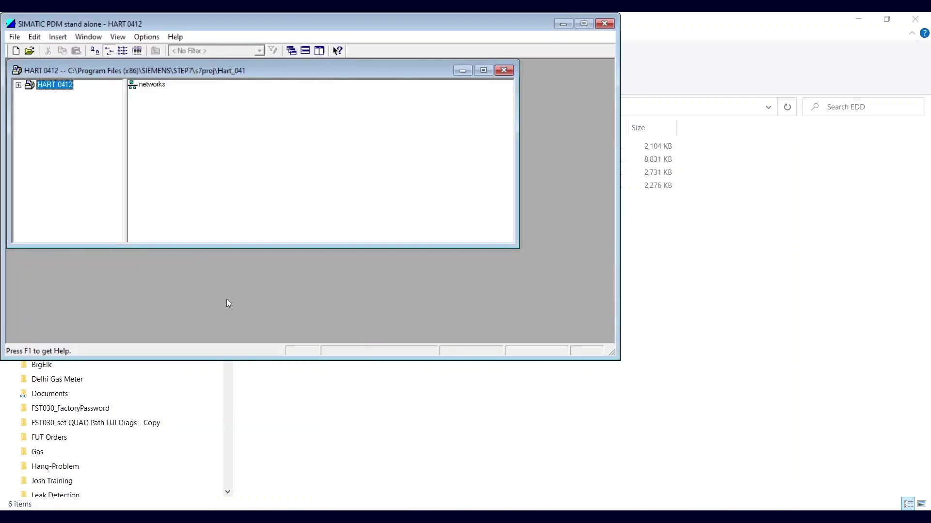
Insert a communication network of type HART modem network under networks in the HART 0412 project, with a count of 1.
click(142, 88)
right_click(141, 89)
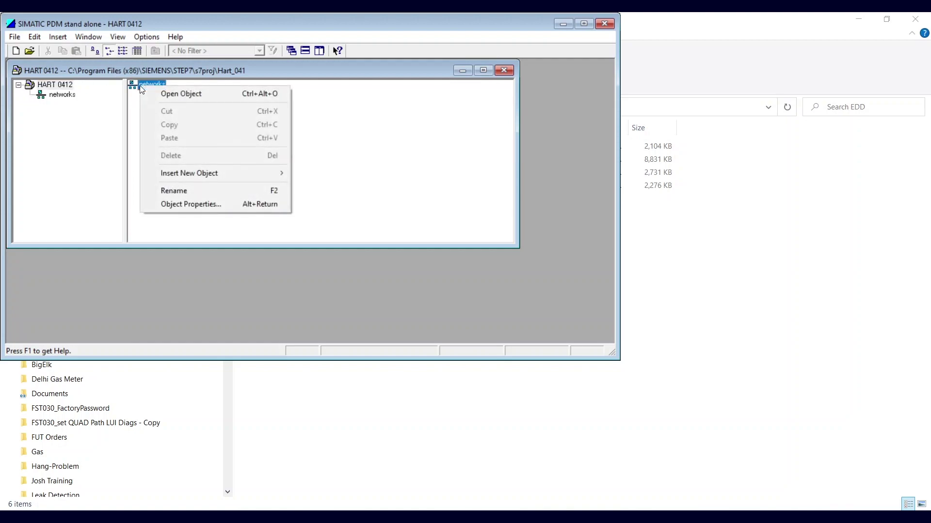
mouse_move(209, 179)
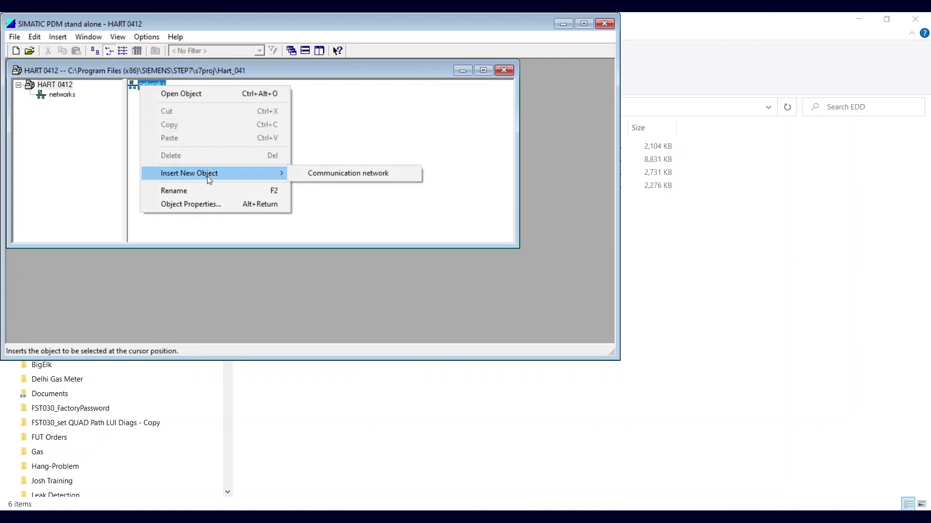
click(352, 178)
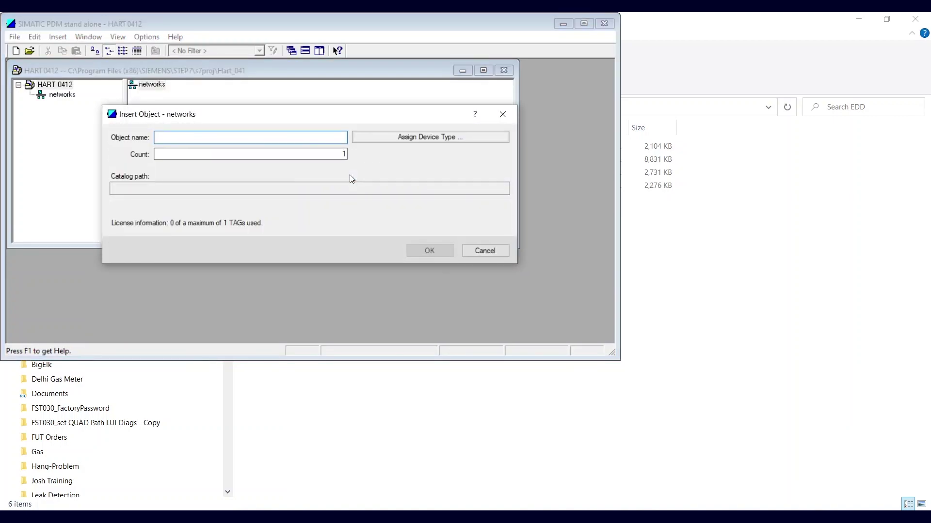
click(445, 139)
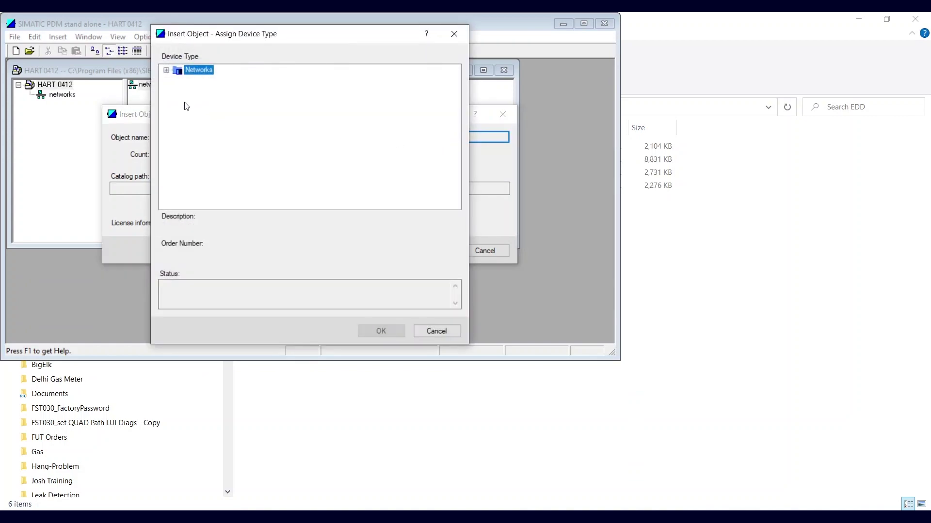
click(167, 70)
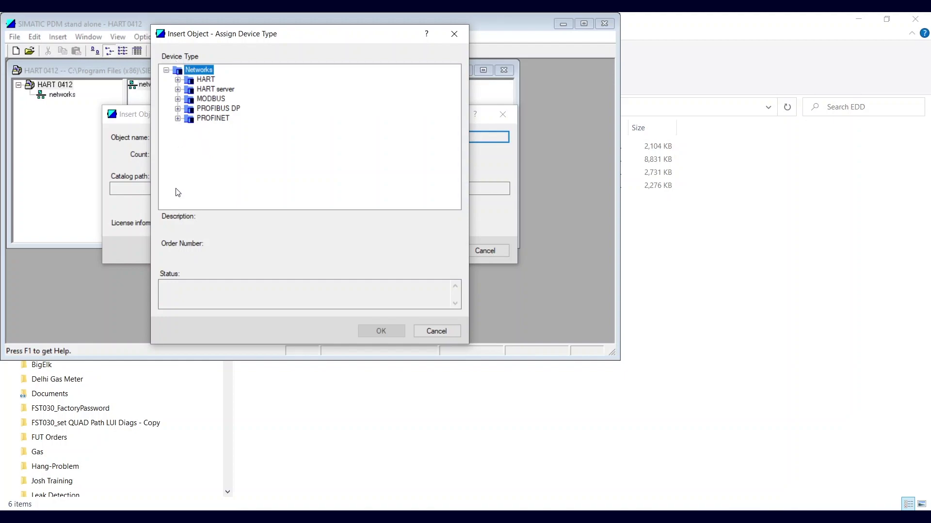
click(178, 81)
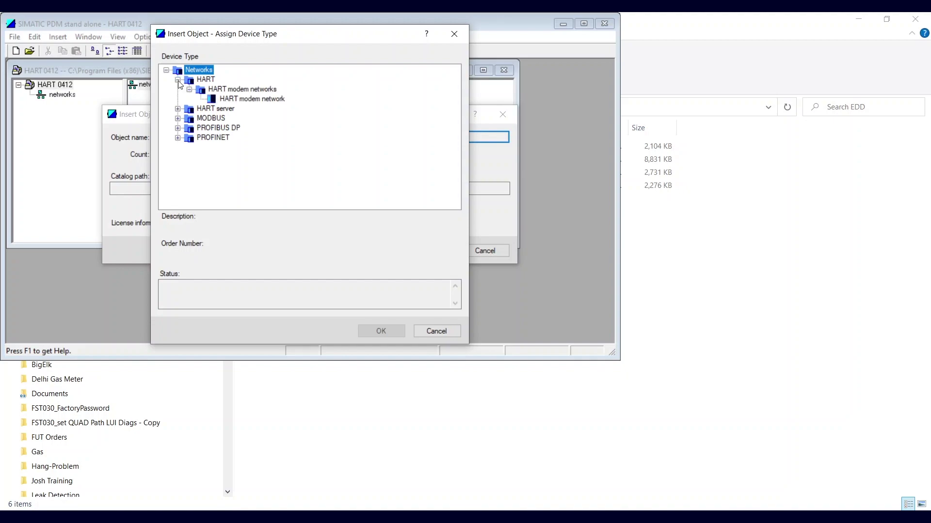
click(257, 99)
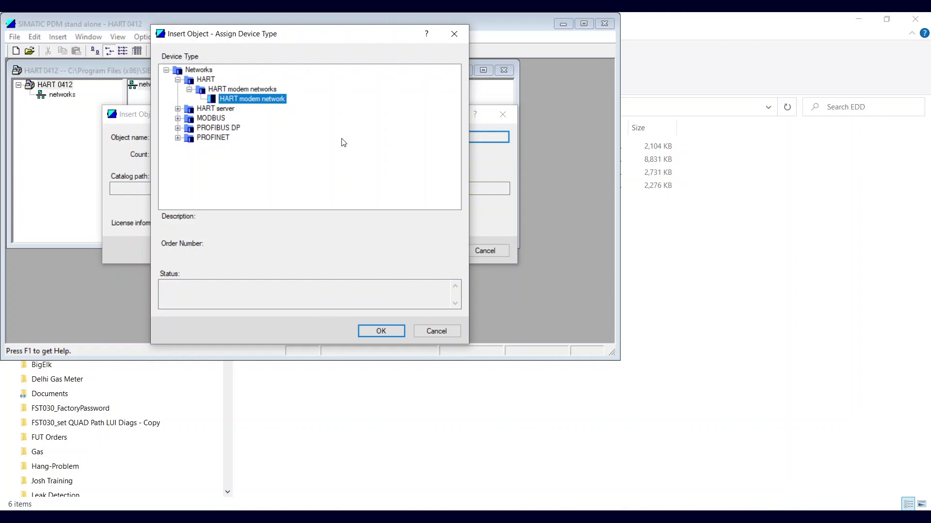
click(386, 332)
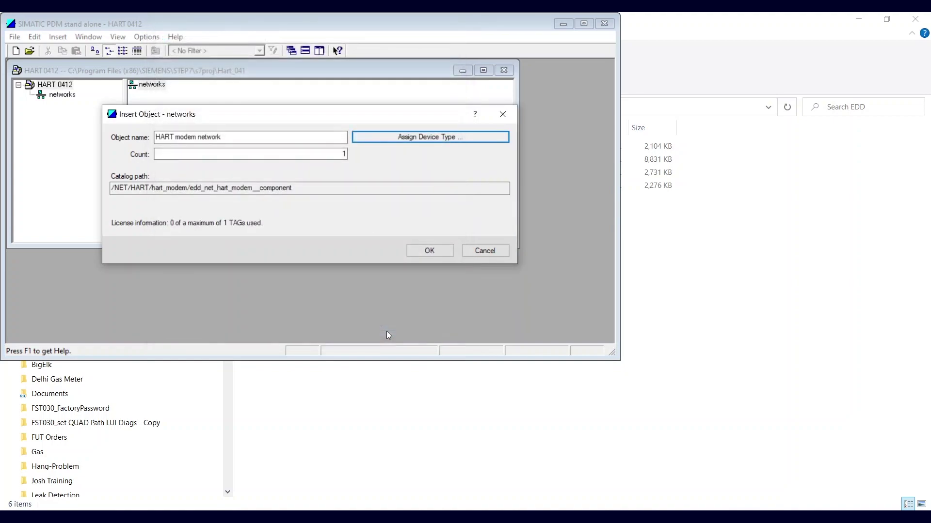
click(420, 251)
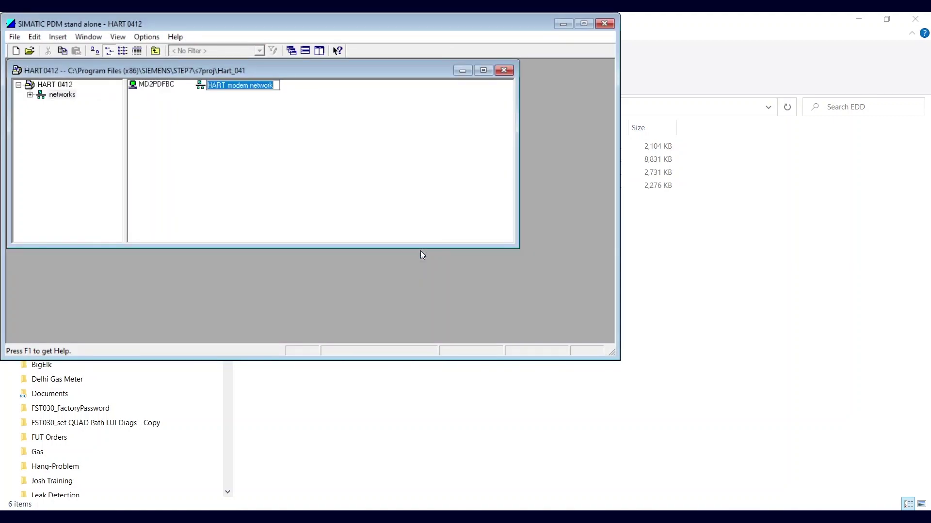
Open the communication properties of the PC's COM Port Interface and check the VIATOR USB HART Interface's port number in Device Manager.
double_click(148, 85)
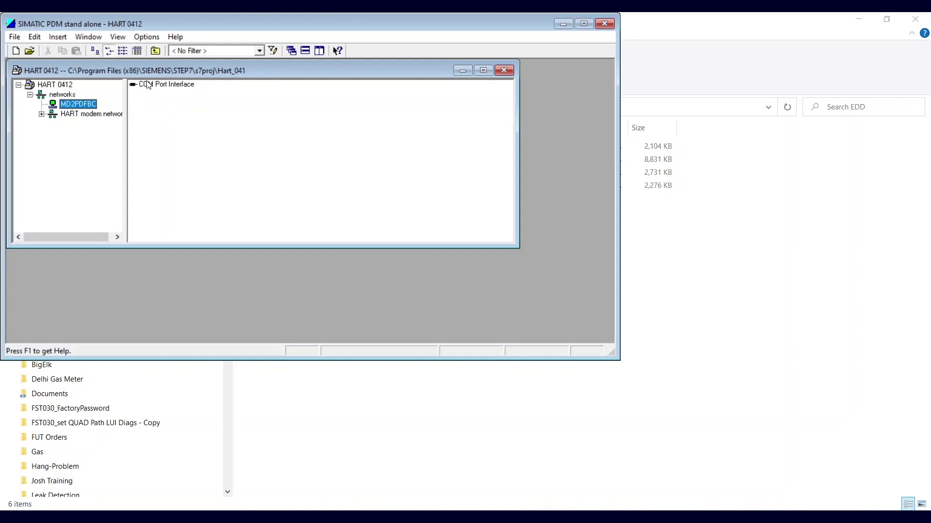
double_click(147, 86)
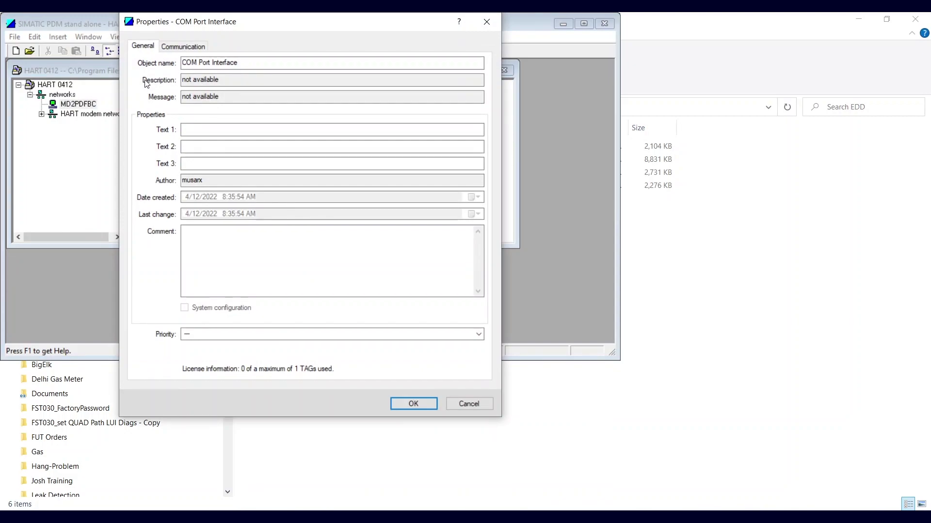
click(180, 45)
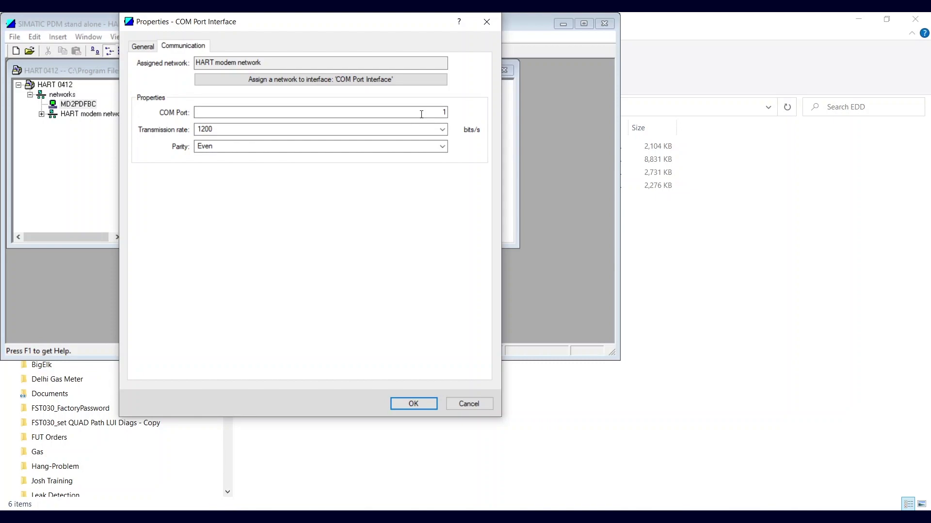
click(421, 114)
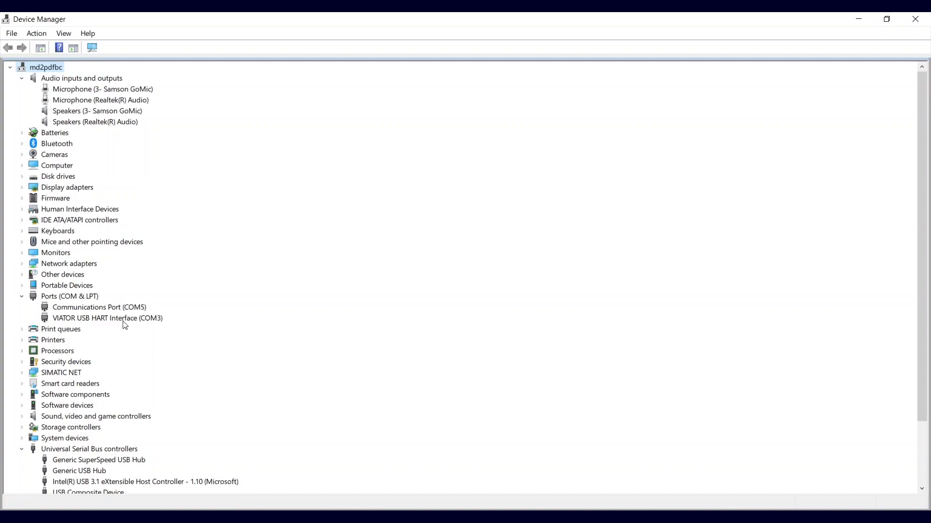
click(859, 21)
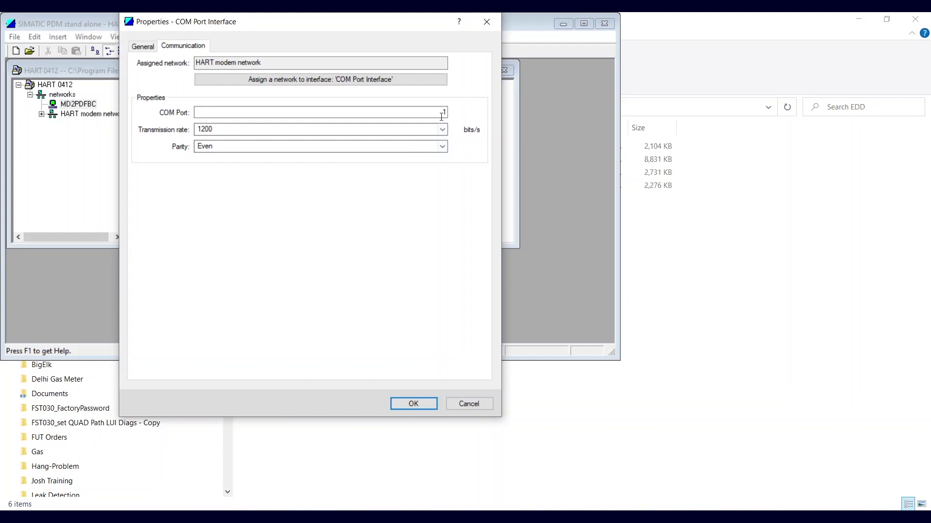
Set the COM Port Interface to COM port 3 with a transmission rate of 1200 bits/s.
double_click(441, 113)
text(3)
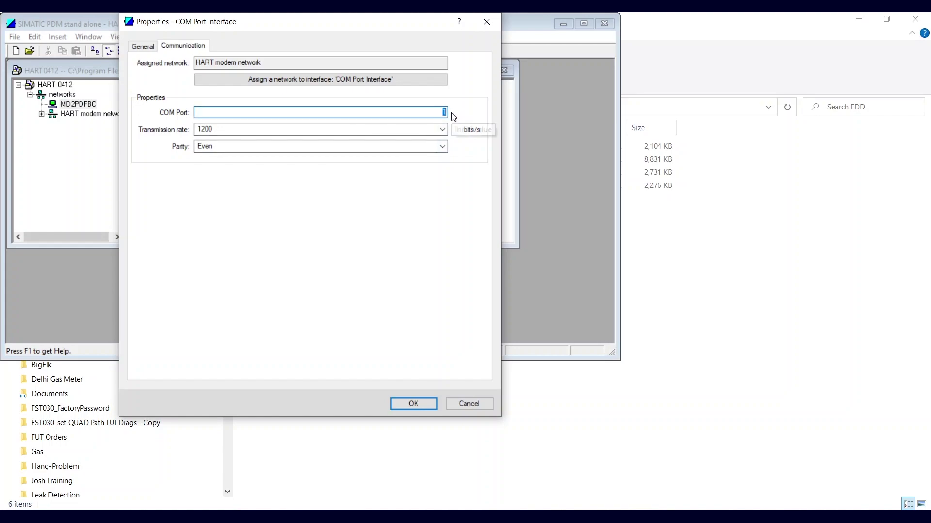
scroll(441, 129, down, 1)
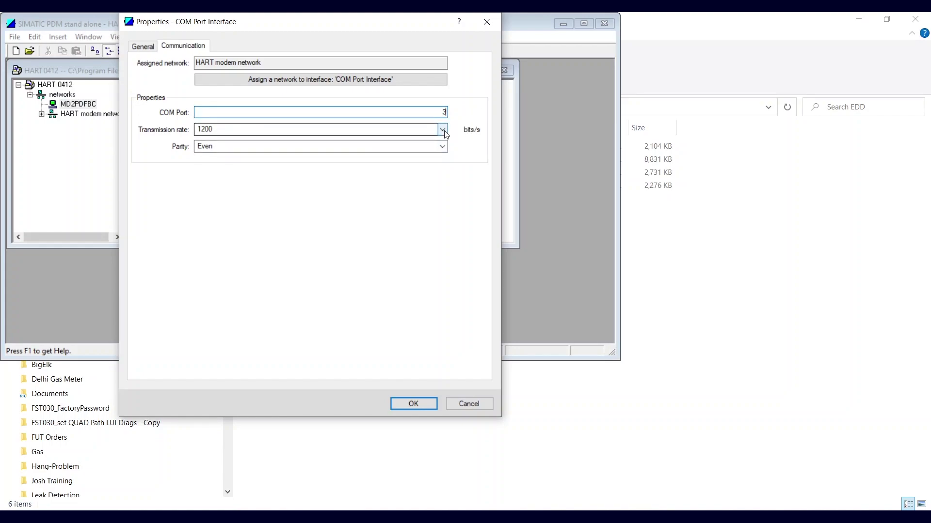
click(442, 129)
click(223, 159)
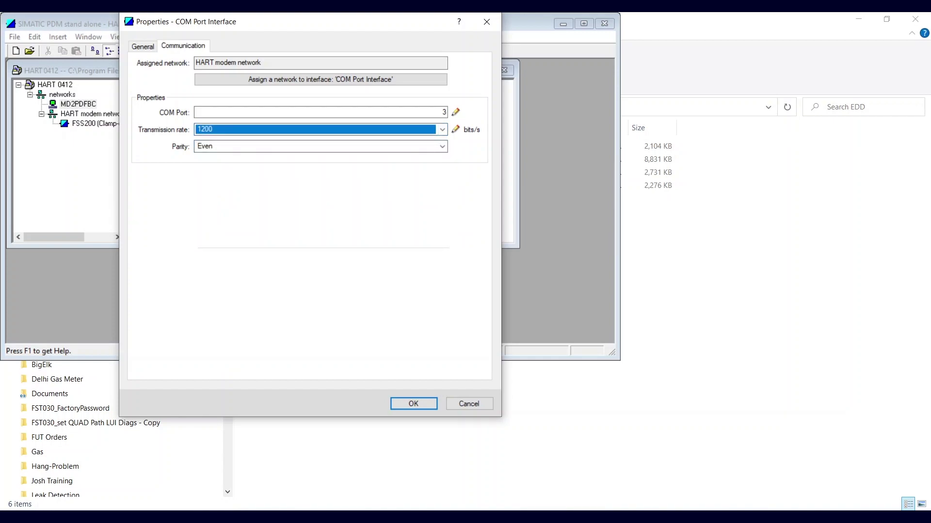
click(407, 406)
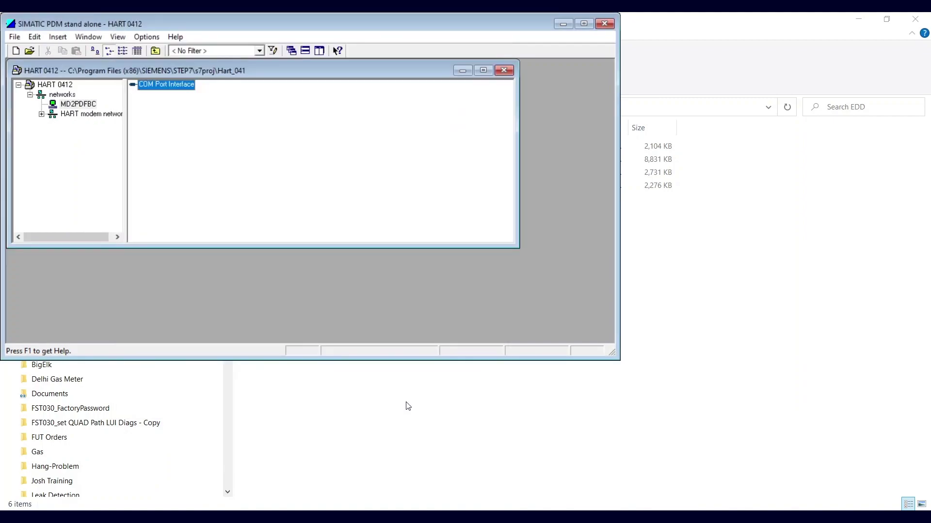
Insert a SITRANS FSx30 Device Revision 6 object of type FSS200 (Clamp-on / Hydrocarbon) into the HART modem network.
click(41, 117)
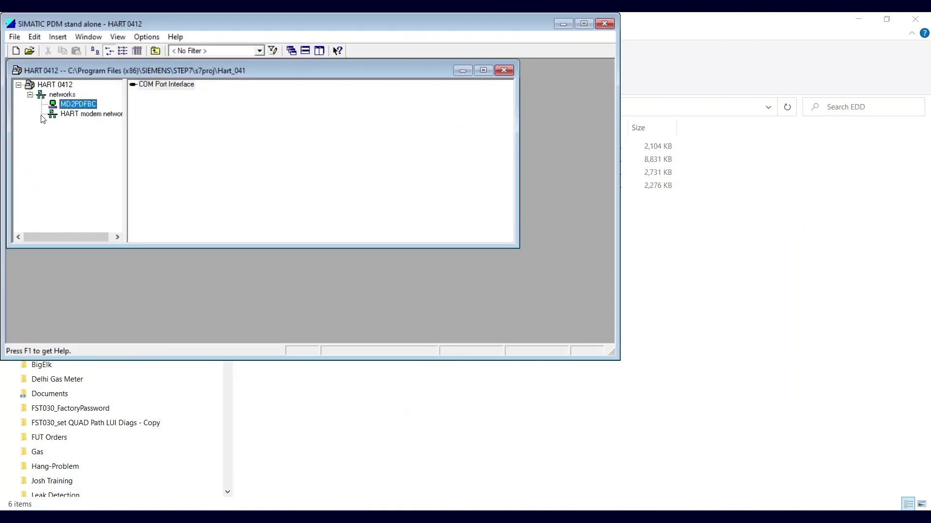
click(56, 115)
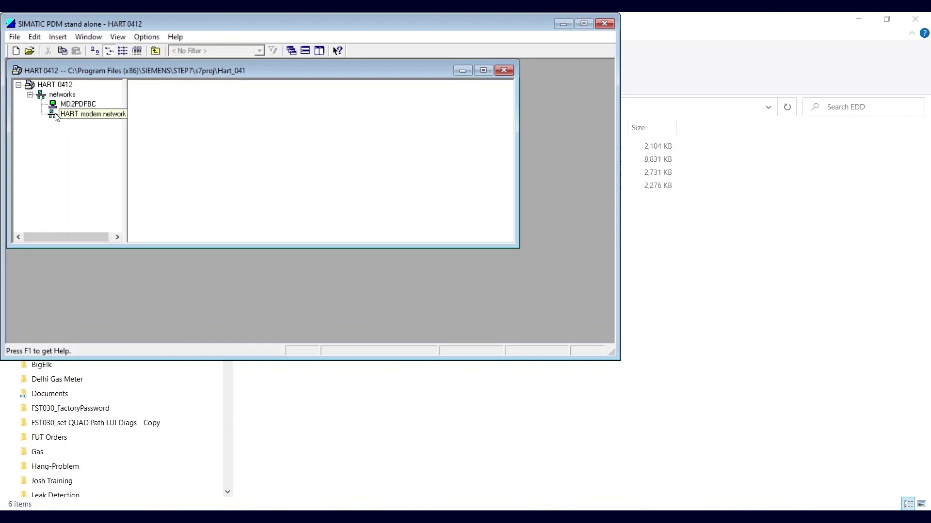
right_click(57, 117)
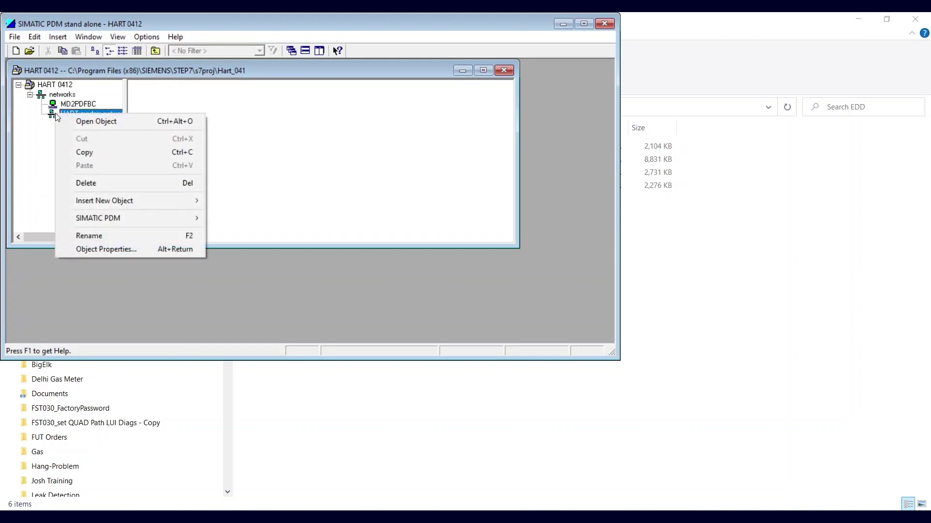
mouse_move(87, 205)
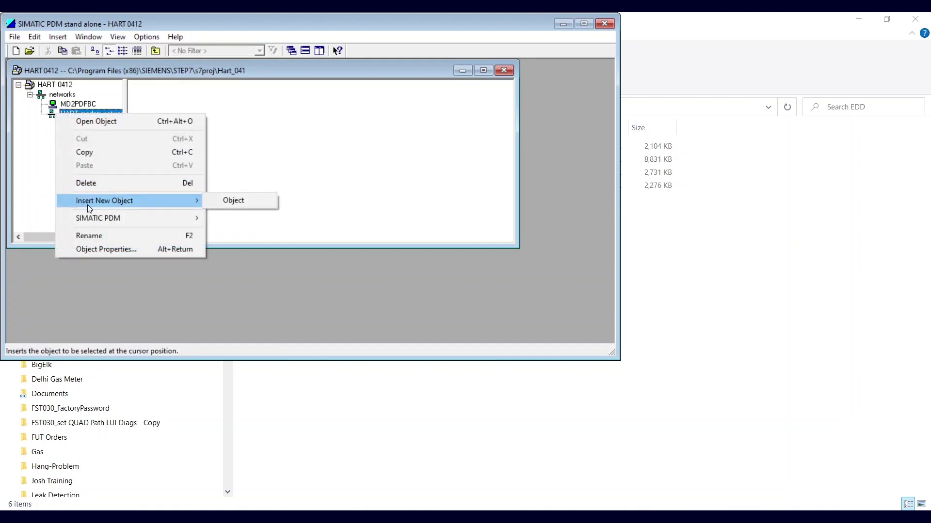
click(244, 200)
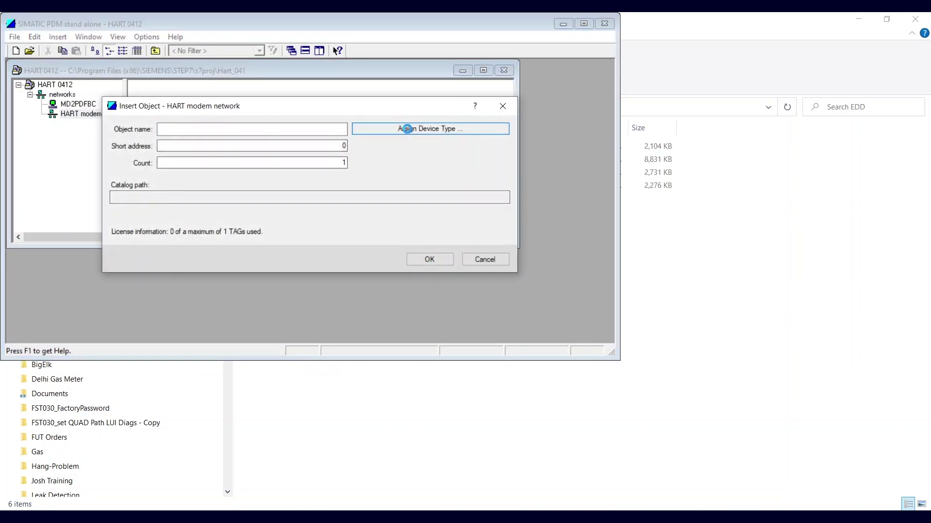
click(405, 129)
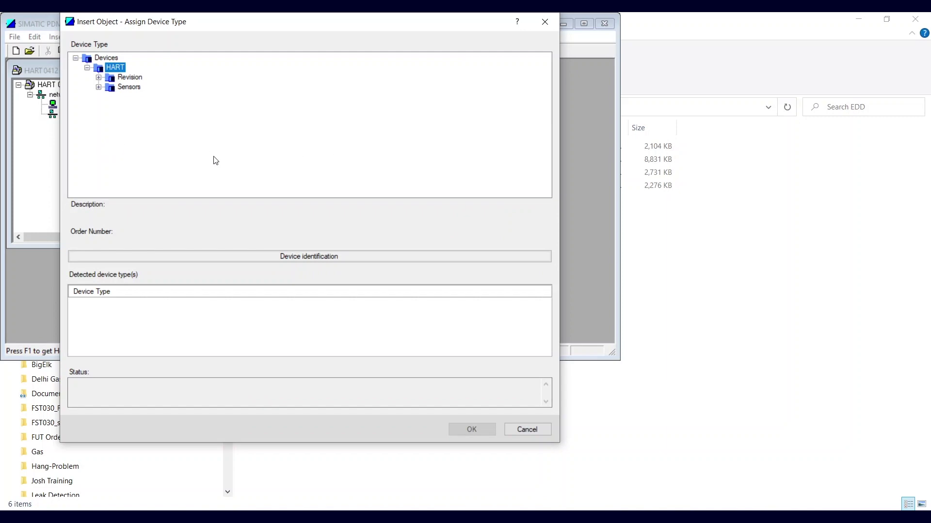
click(99, 87)
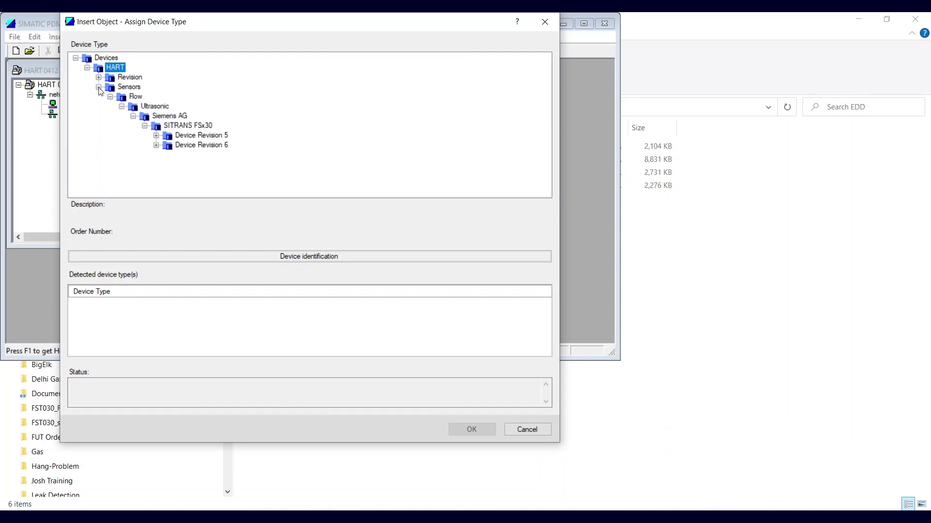
click(156, 145)
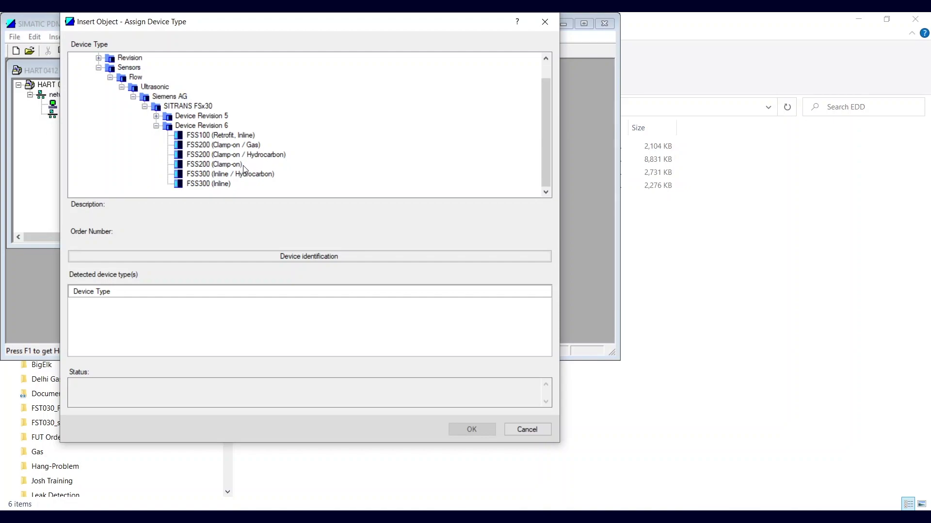
click(195, 156)
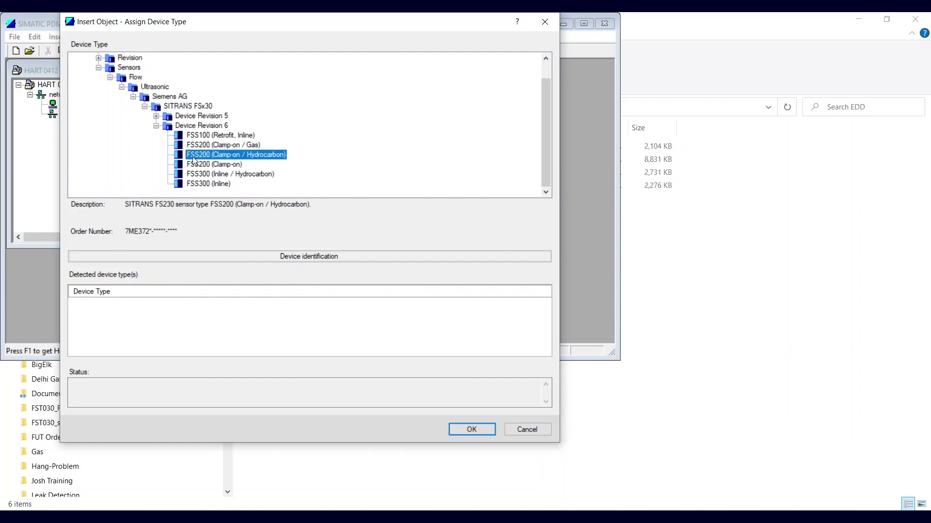
click(464, 428)
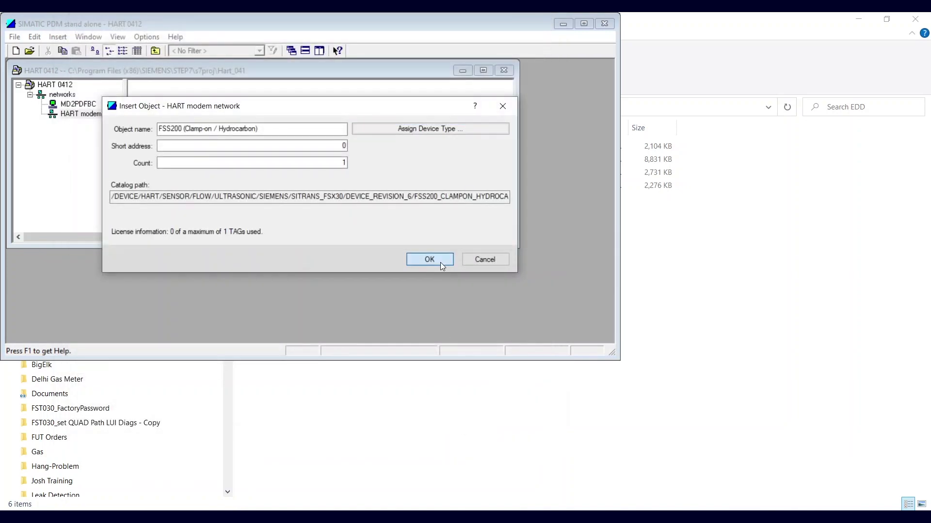
click(441, 262)
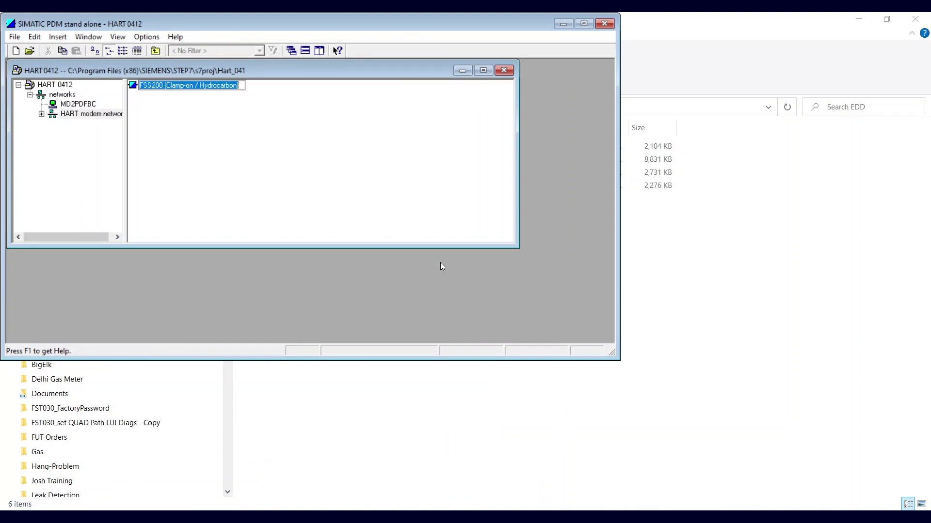
Open the FSS200 (Clamp-on / Hydrocarbon) device and start loading its parameters to the PG/PC.
double_click(133, 87)
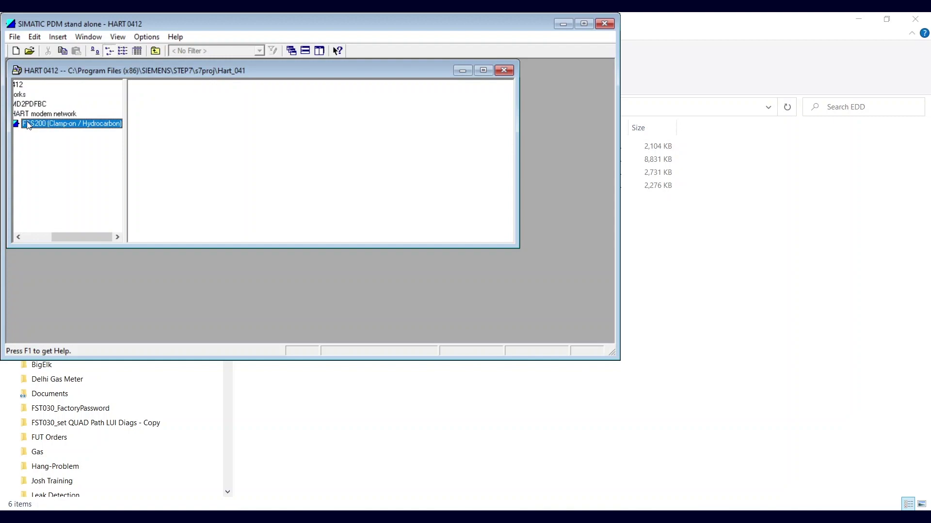
right_click(30, 127)
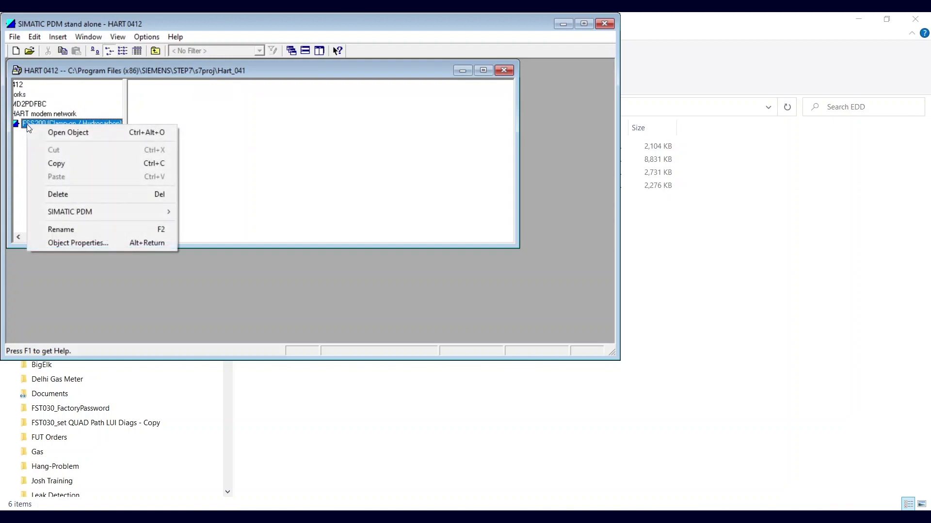
click(49, 131)
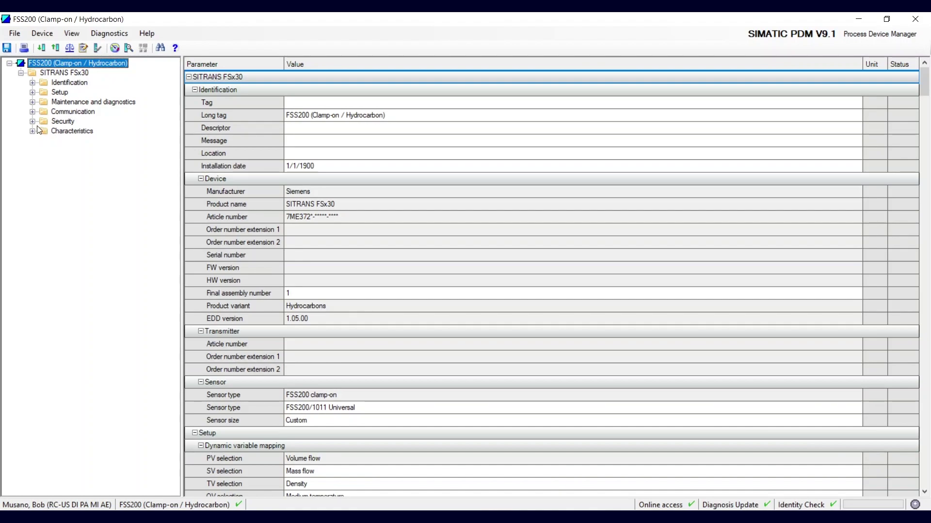
click(56, 48)
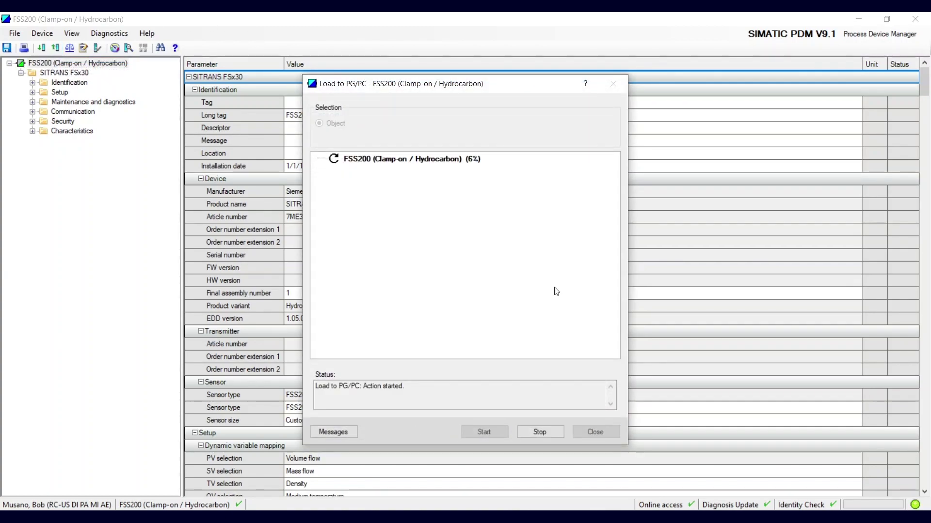